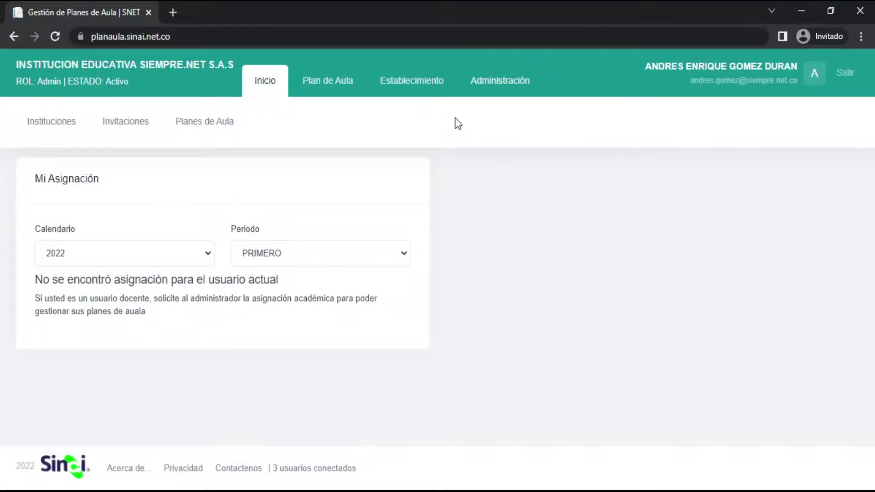
- Open the establishment's user assignment page and check the calendars and periods available for filtering
click(434, 94)
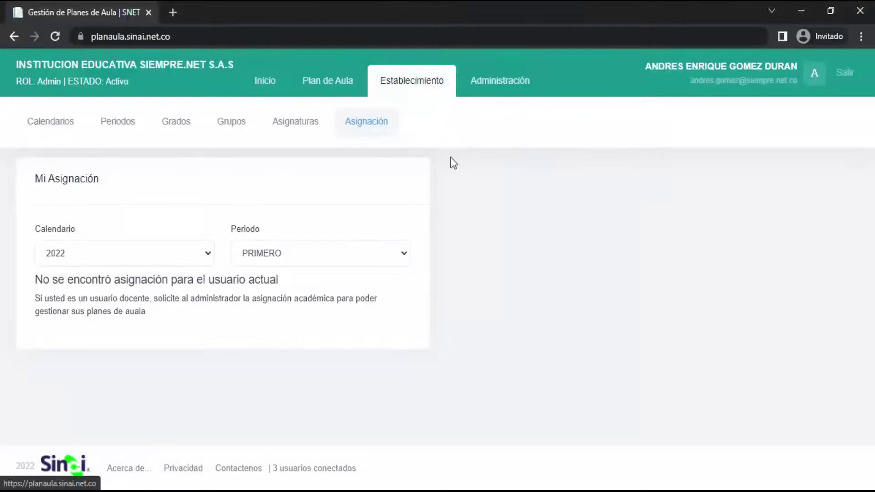
click(363, 141)
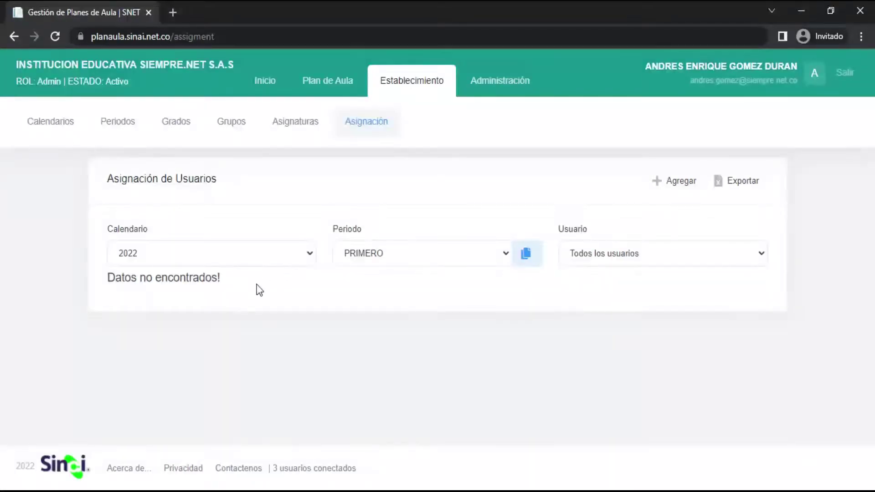
click(309, 256)
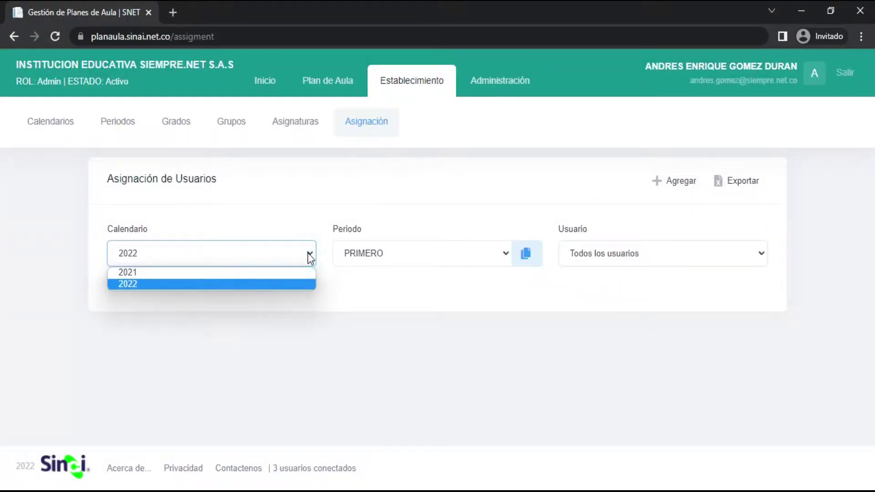
click(307, 253)
click(502, 257)
click(503, 257)
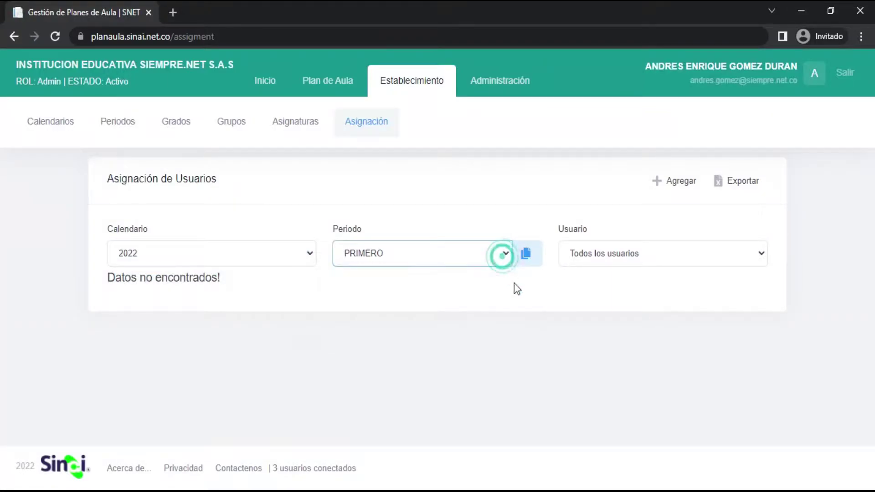
- Filter the assignment list by the first listed teacher, and reset the filter to Todos los usuarios
click(759, 259)
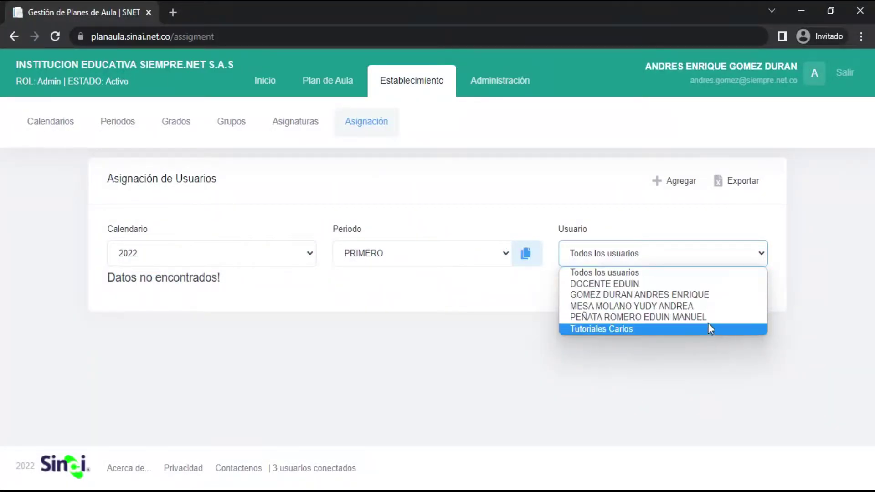
click(650, 284)
click(690, 256)
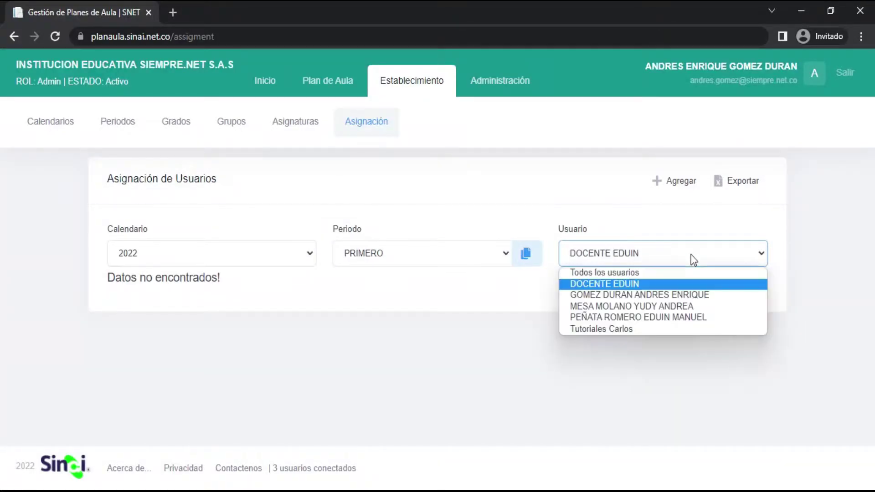
click(658, 272)
drag(227, 279, 111, 281)
click(243, 282)
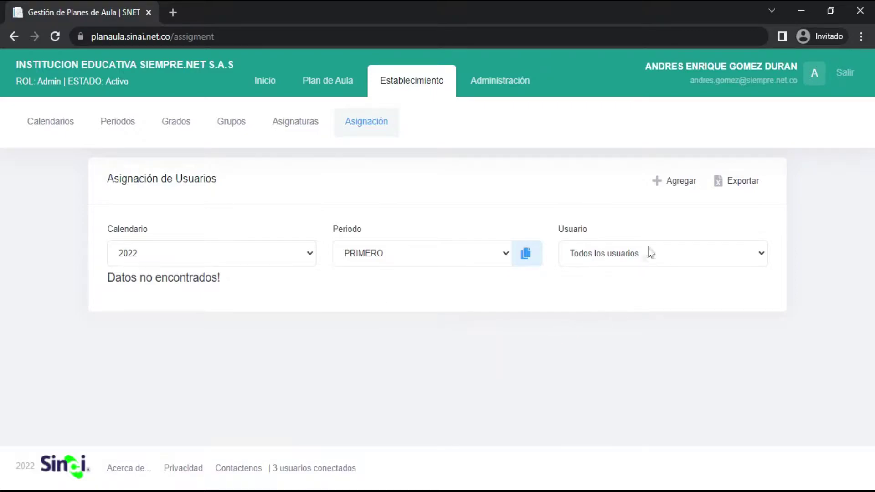
- Add and save an assignment of EDUCACIÓN FÍSICA in group 01A at the PRINCIPAL campus for the signed-in user
click(678, 195)
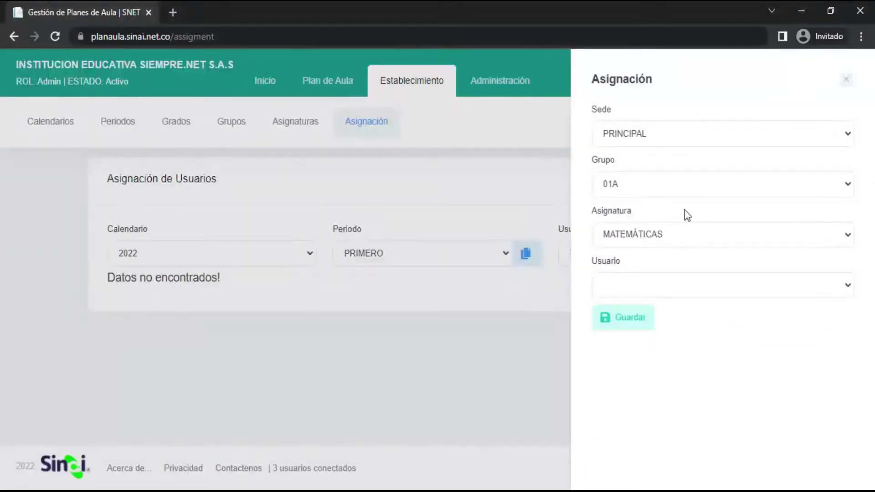
click(701, 129)
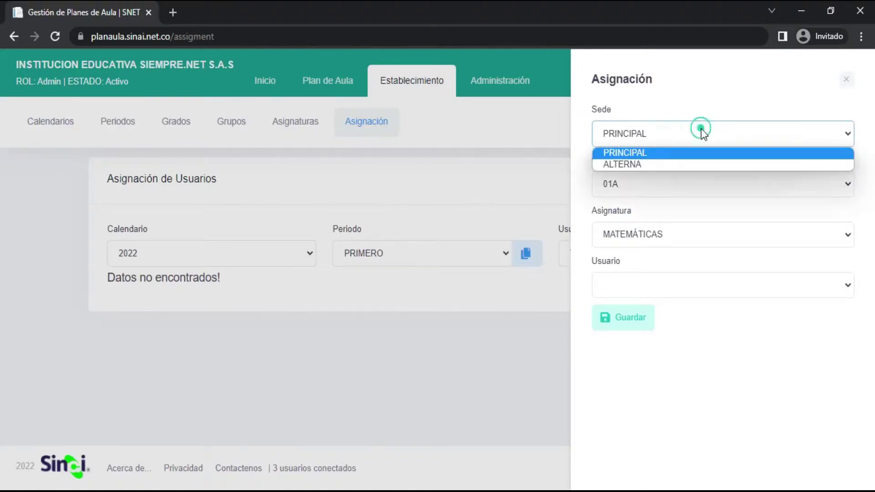
click(677, 154)
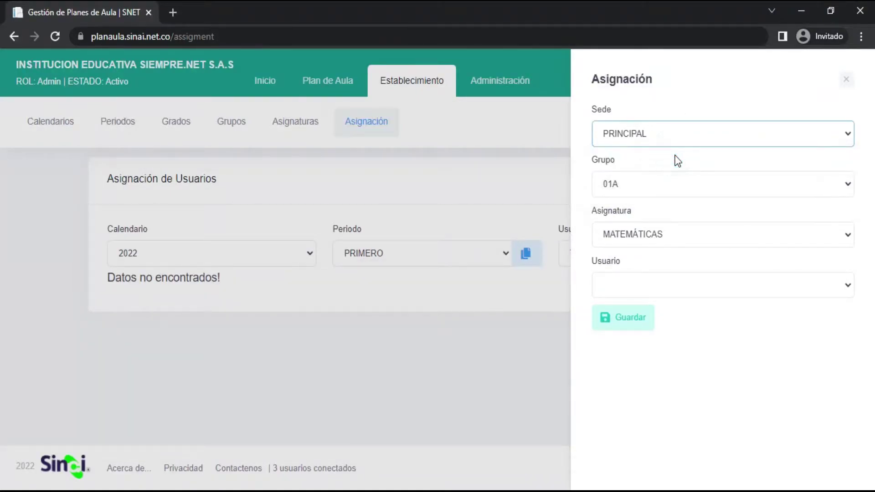
click(684, 186)
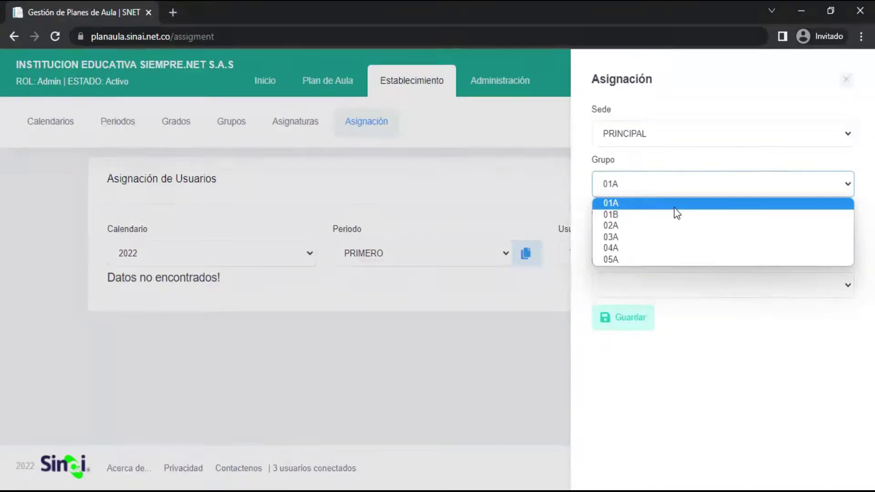
click(650, 206)
click(675, 267)
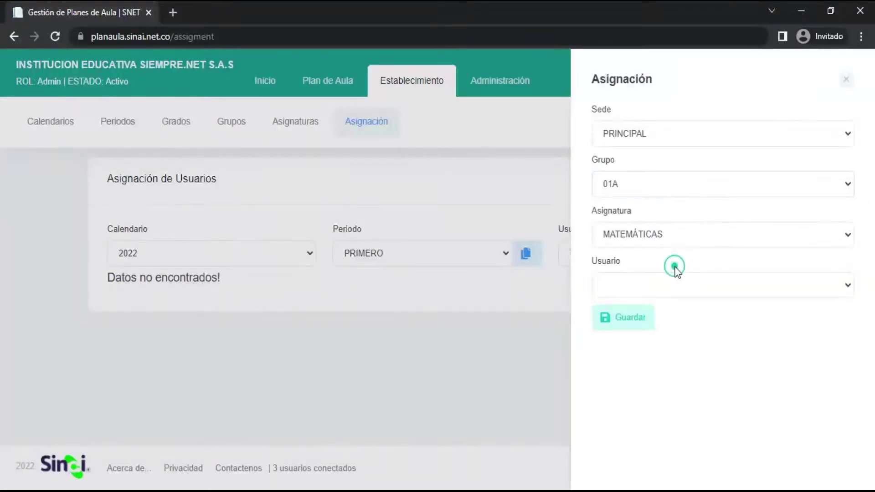
click(714, 234)
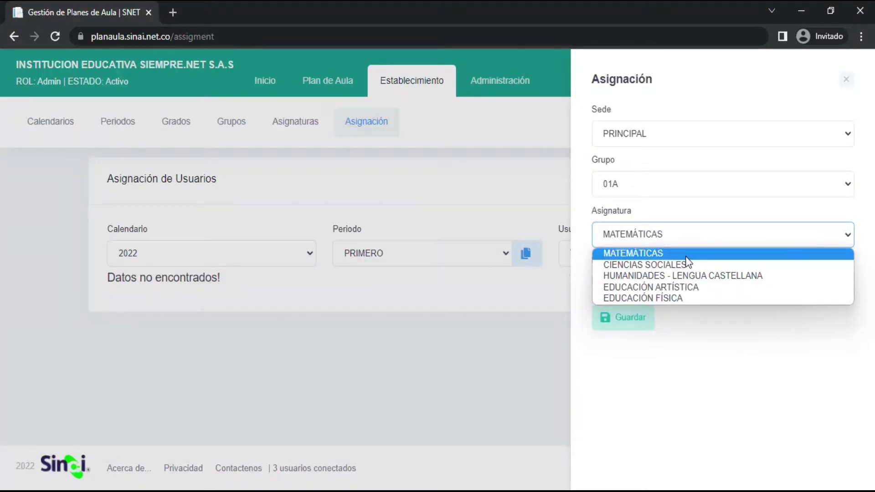
click(662, 297)
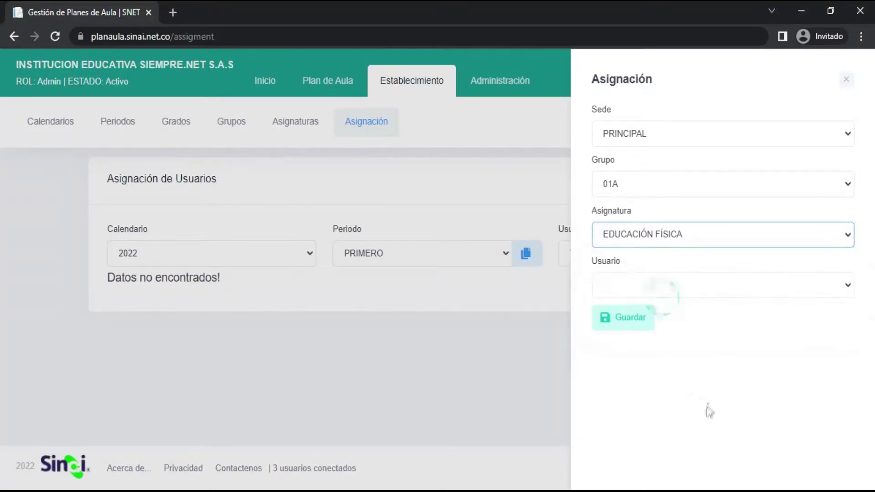
click(844, 285)
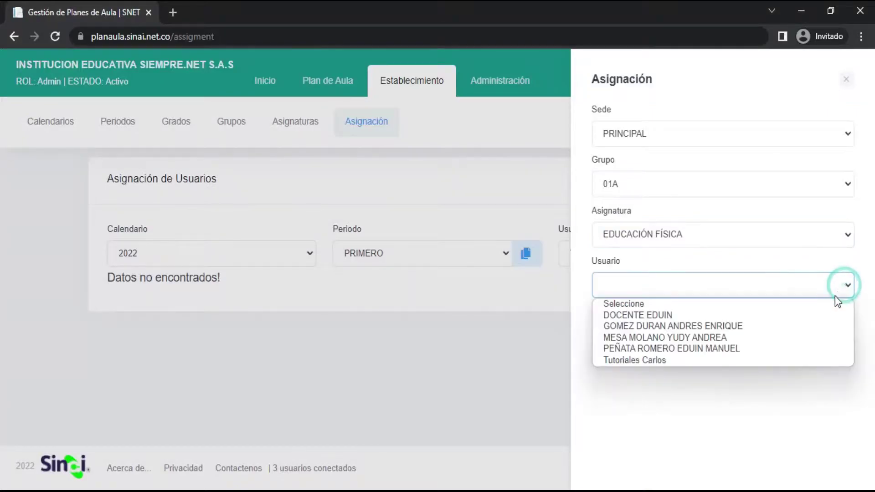
click(763, 328)
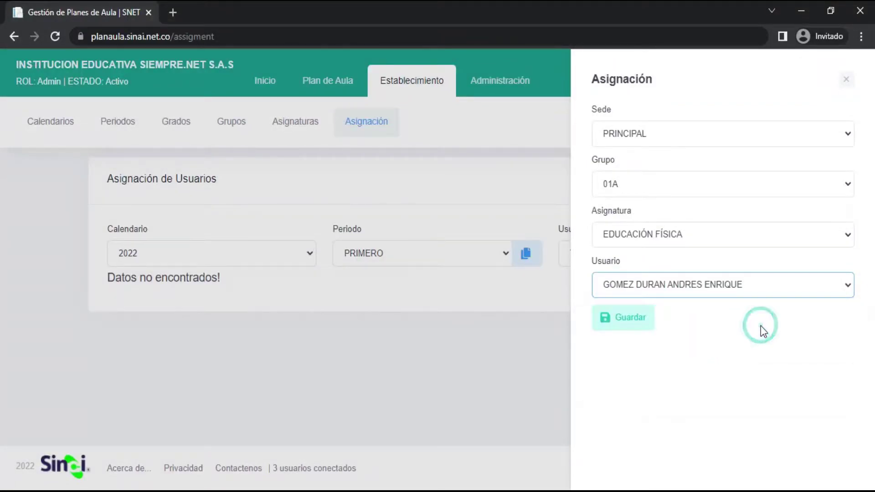
click(646, 334)
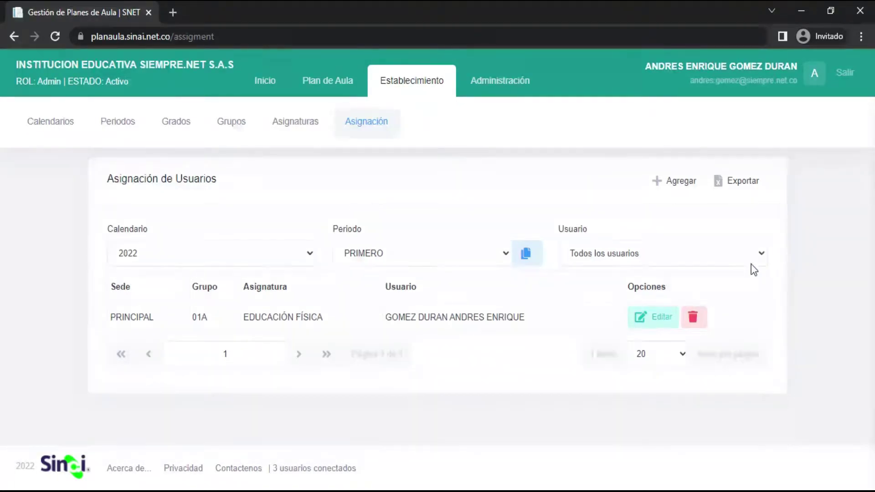
- Add and save an assignment of MATEMÁTICAS in group 01A at the PRINCIPAL campus for the signed-in user
click(681, 188)
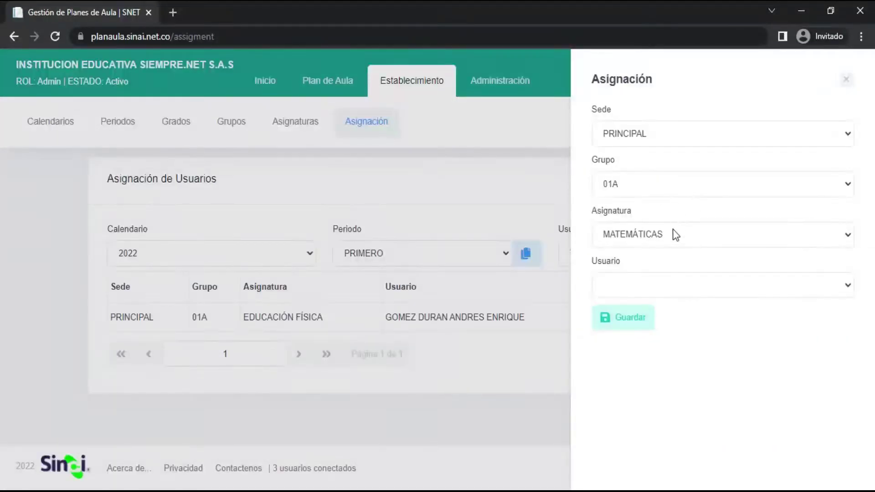
click(847, 236)
click(846, 236)
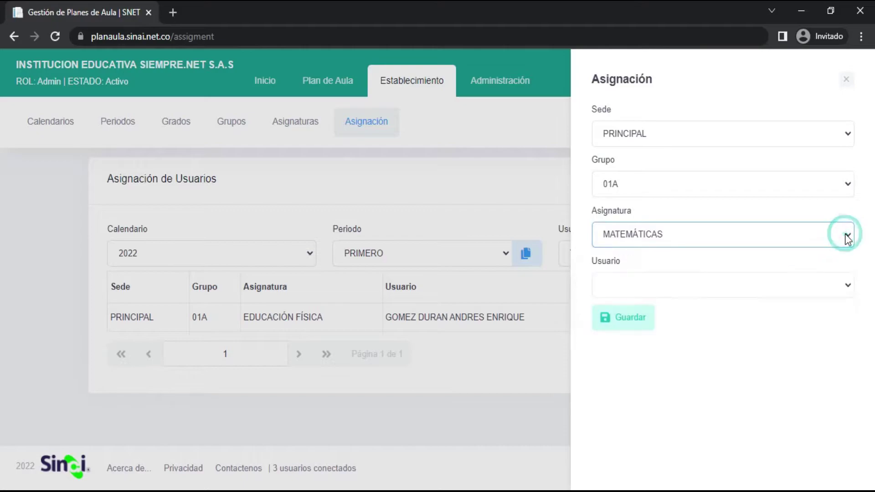
click(789, 288)
click(775, 326)
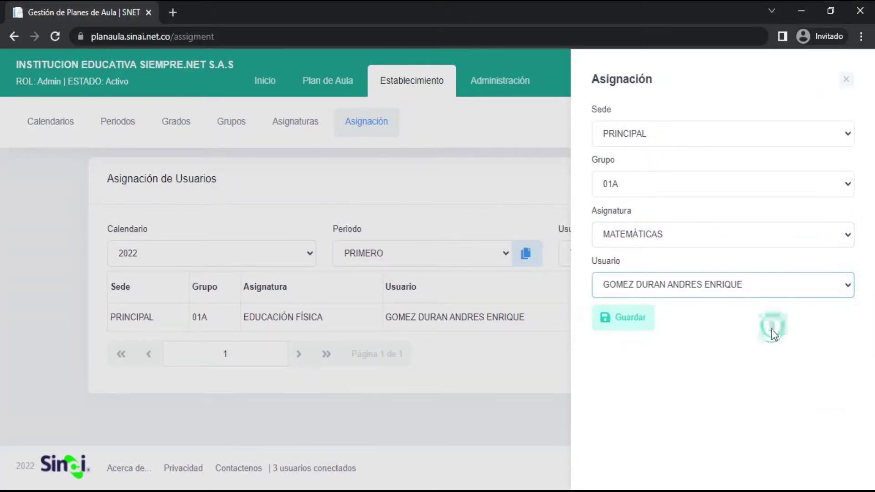
click(640, 327)
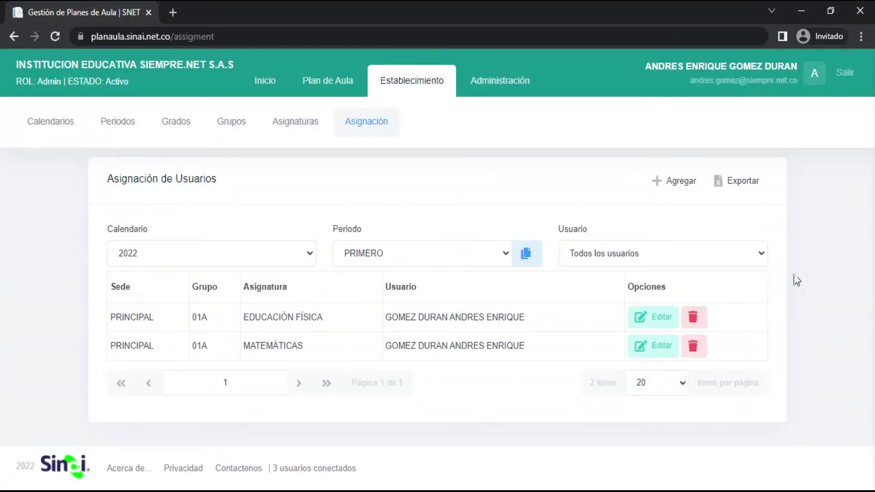
- Add and save an assignment of CIENCIAS SOCIALES in group 01B at the PRINCIPAL campus for the fourth listed user
click(681, 186)
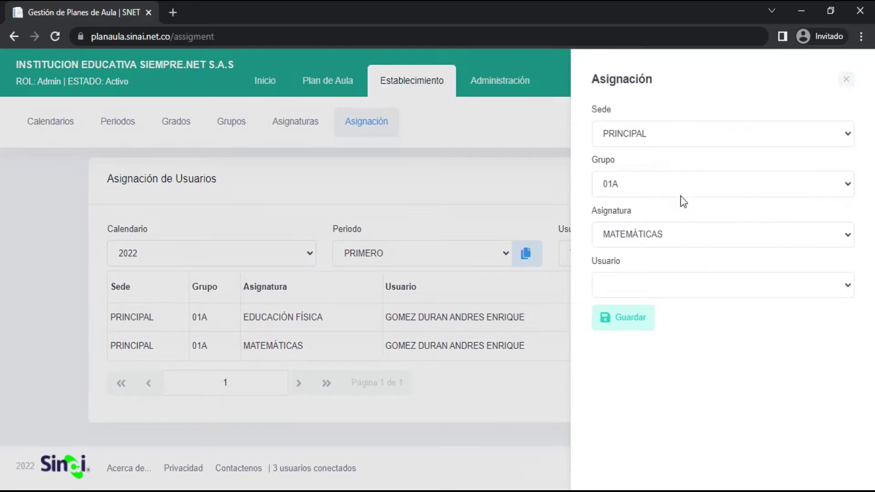
click(680, 195)
click(665, 215)
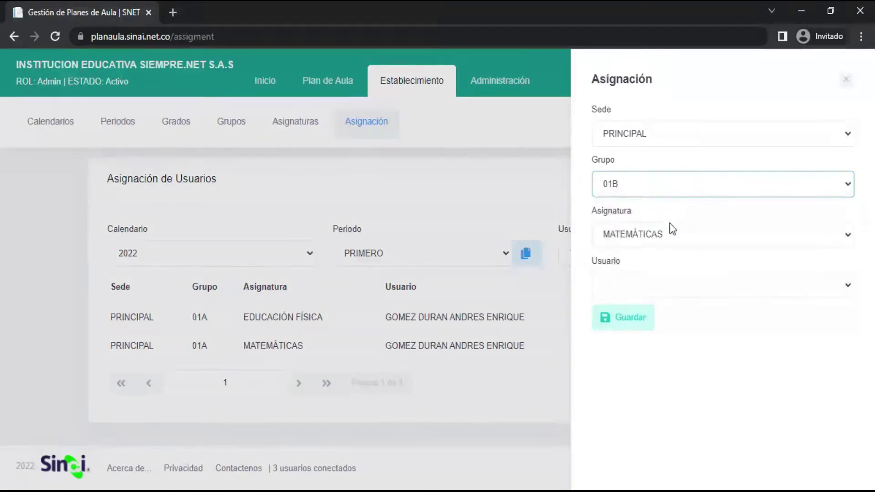
click(679, 233)
click(669, 264)
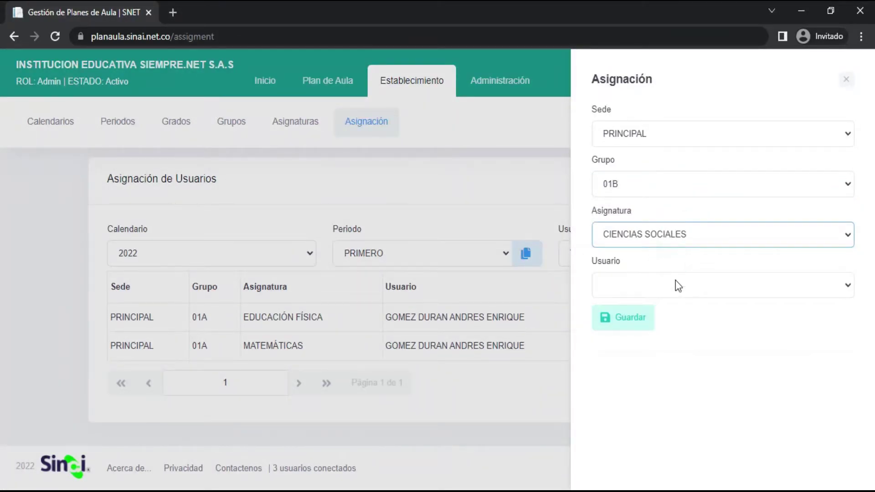
click(711, 283)
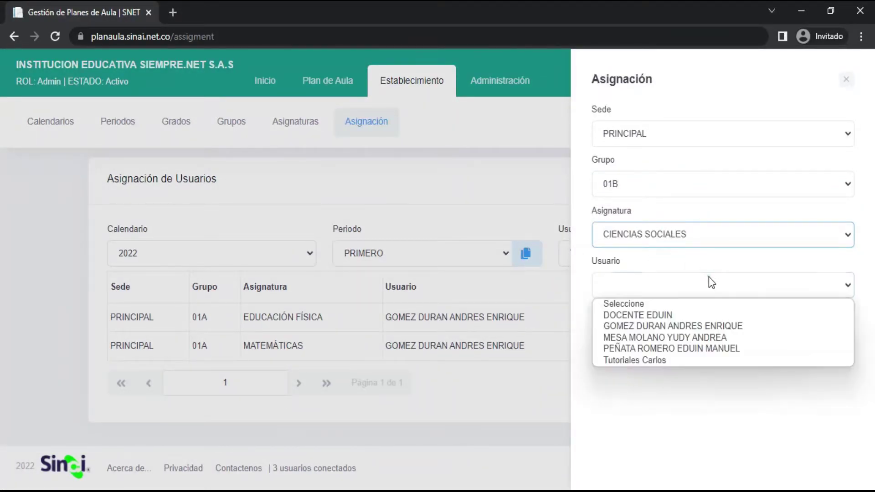
click(689, 351)
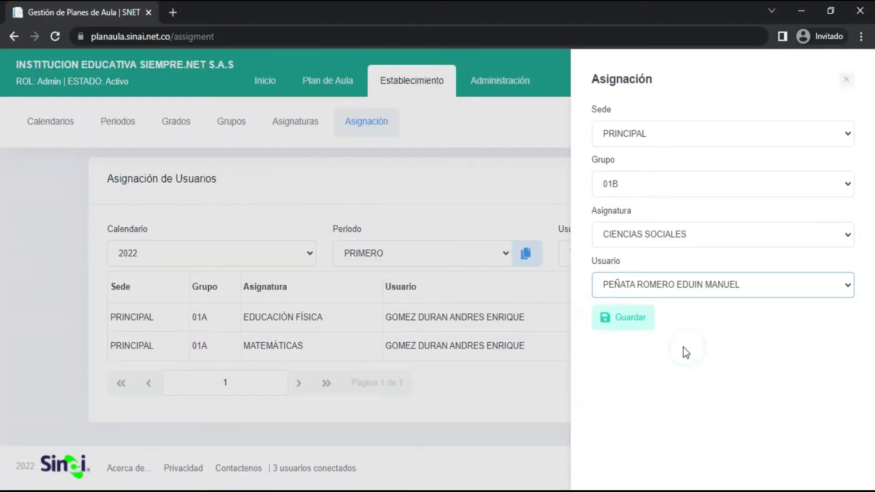
click(638, 329)
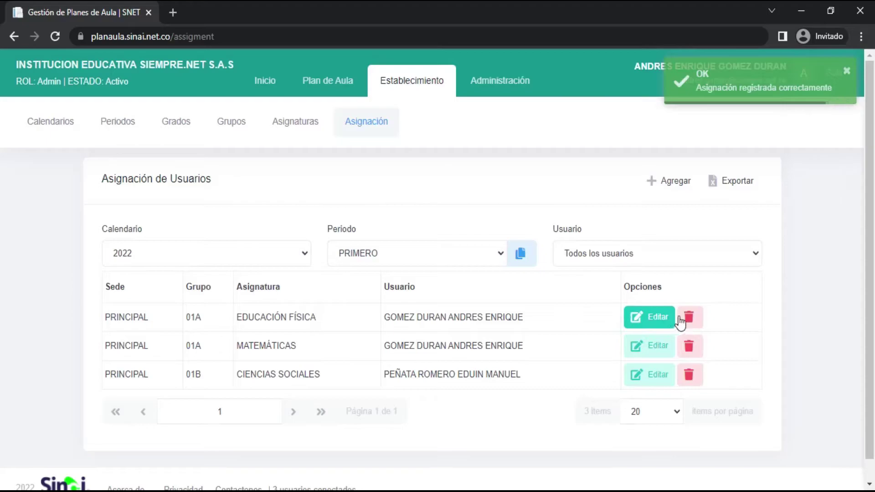
click(822, 227)
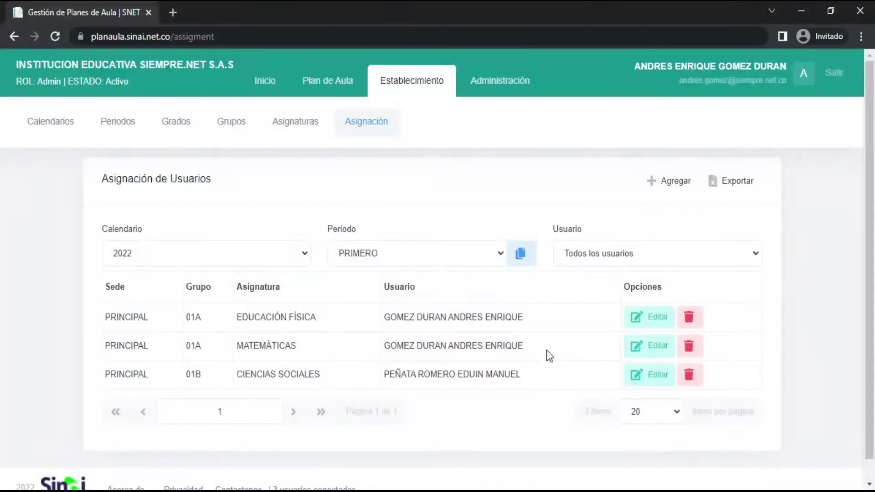
- Compare the 2022 assignments of periods SEGUNDO and PRIMERO, ending with PRIMERO selected
click(498, 259)
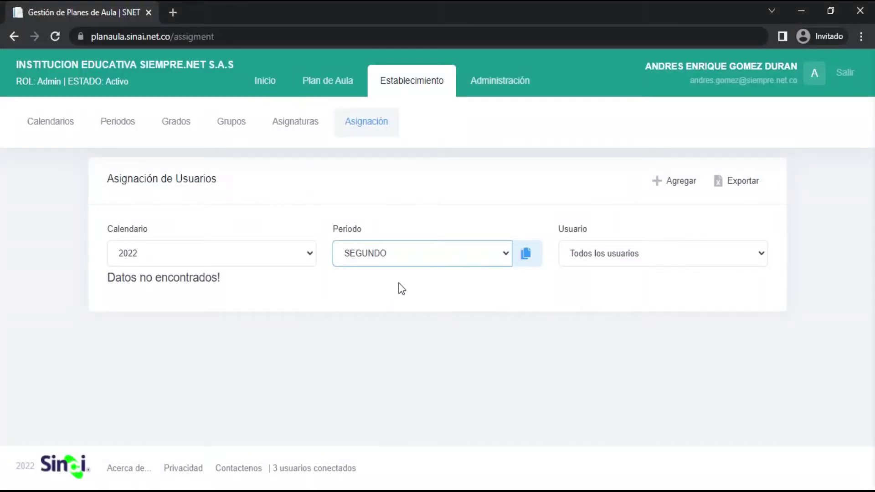
click(415, 268)
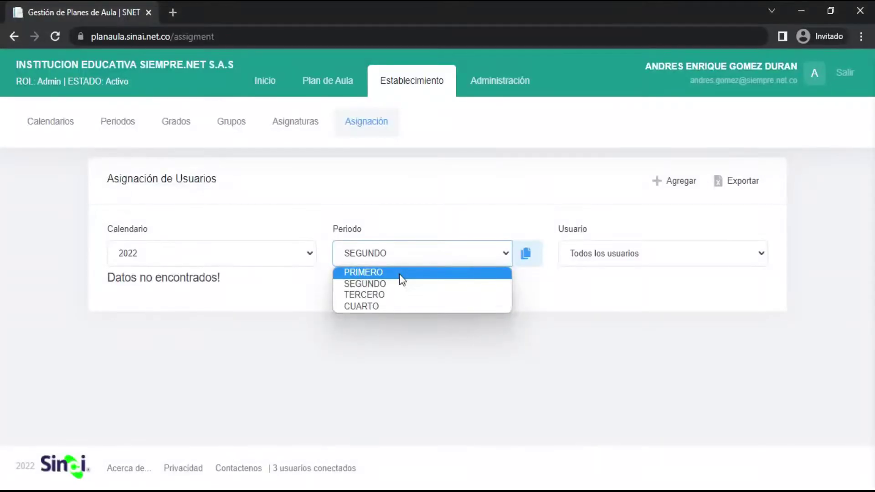
click(399, 275)
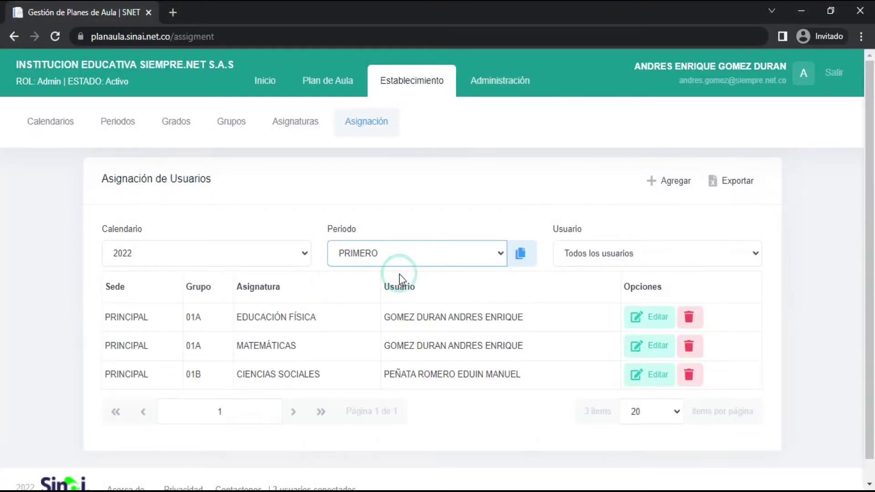
click(501, 256)
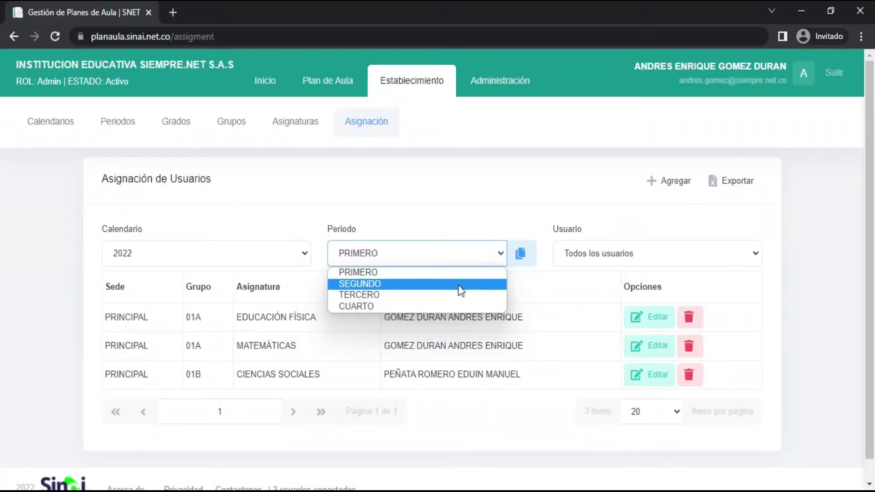
click(461, 284)
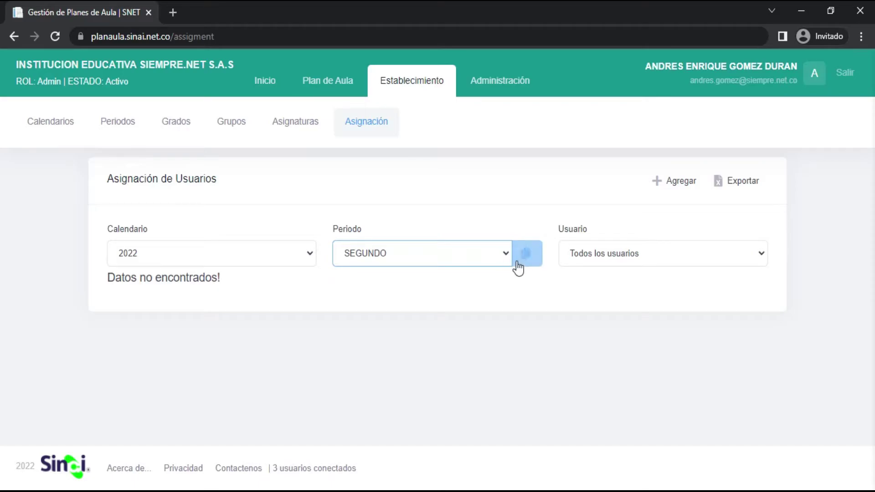
click(499, 254)
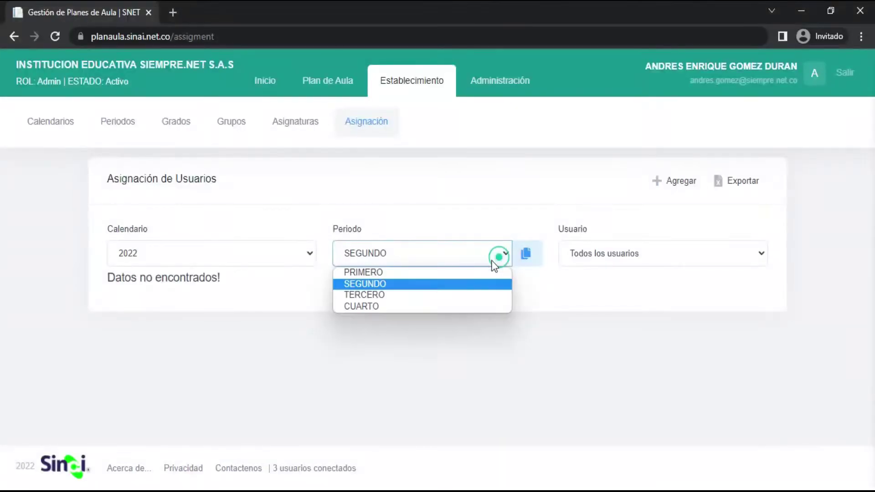
click(462, 272)
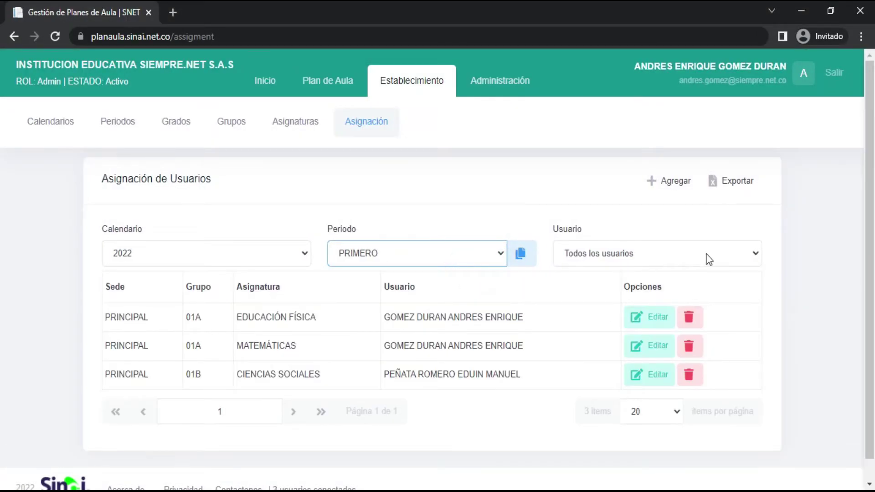
- Filter the assignments to the signed-in user and view the edit form of the EDUCACIÓN FÍSICA assignment without changing it
click(753, 253)
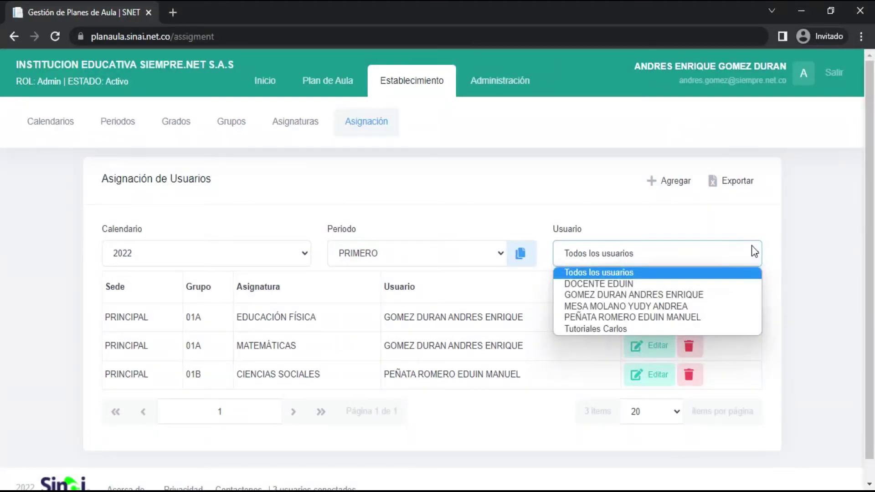
click(719, 295)
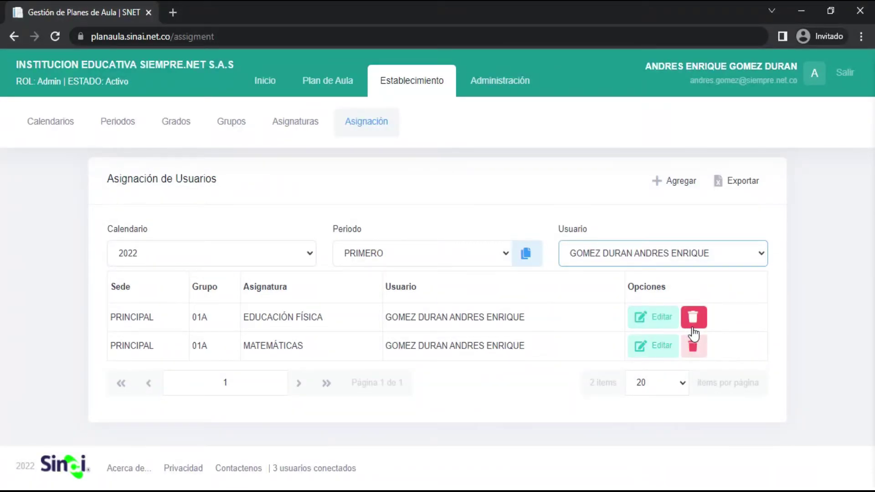
click(663, 325)
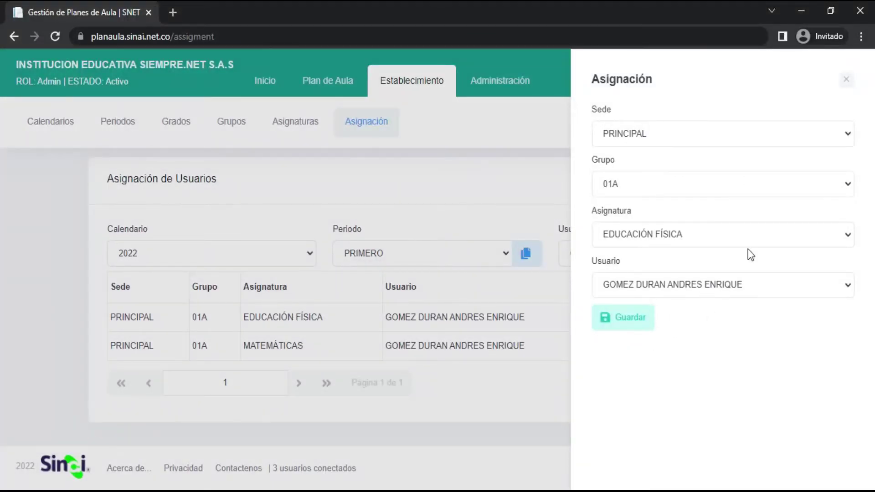
click(846, 81)
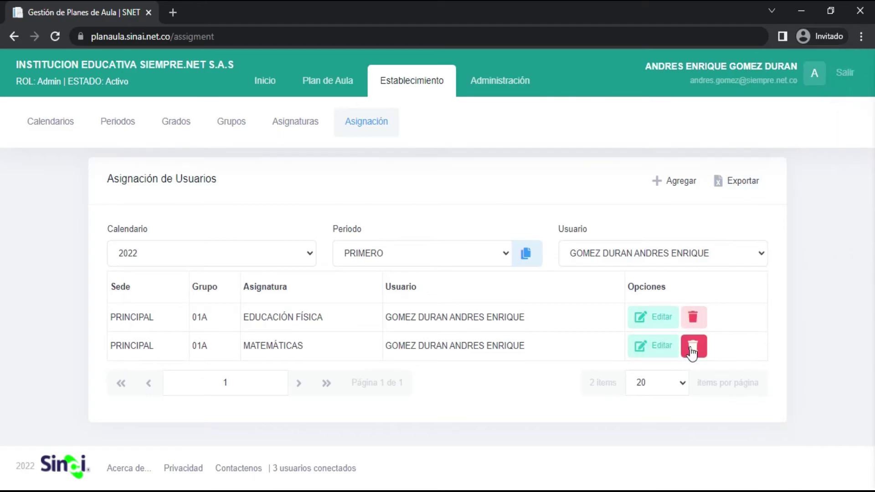
- Delete the signed-in user's MATEMÁTICAS assignment in group 01A and confirm the deletion
click(698, 349)
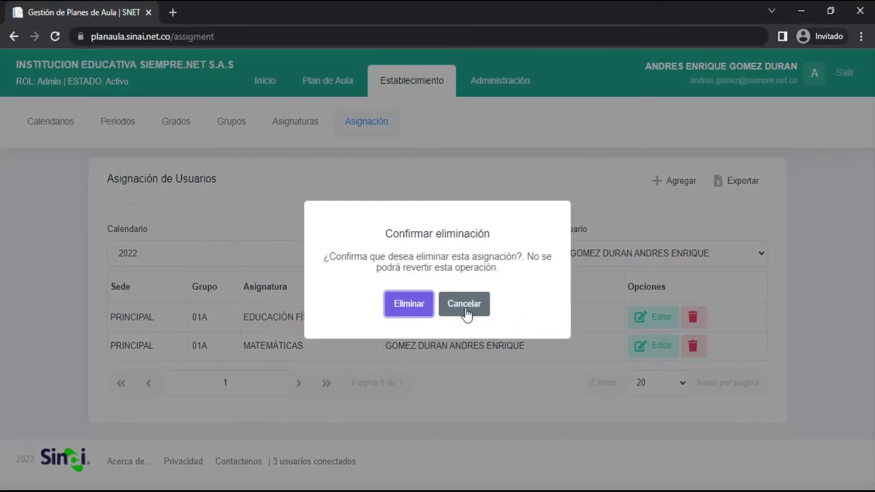
click(419, 306)
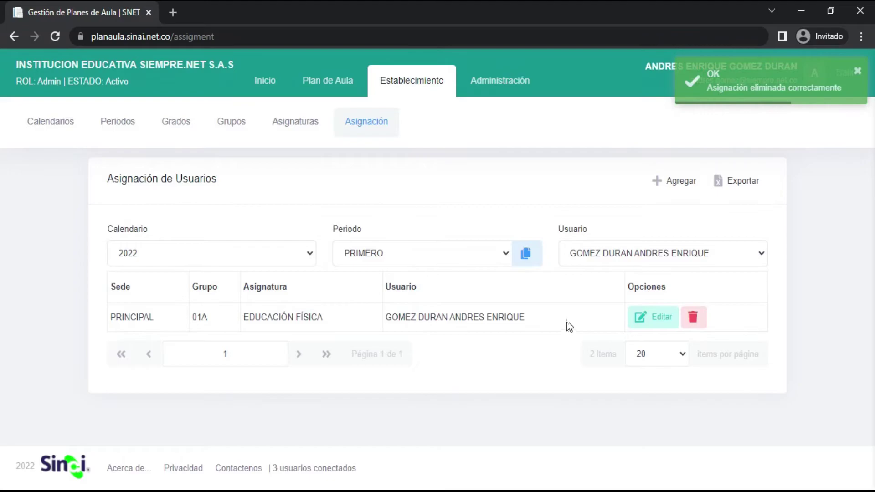
click(547, 401)
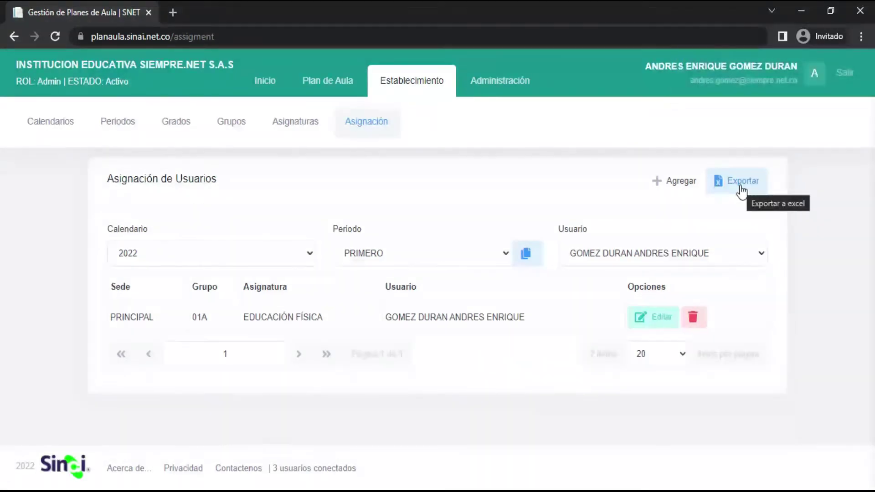
- Set the user filter to Todos los usuarios and export the 2022 PRIMERO assignments to Excel
click(761, 250)
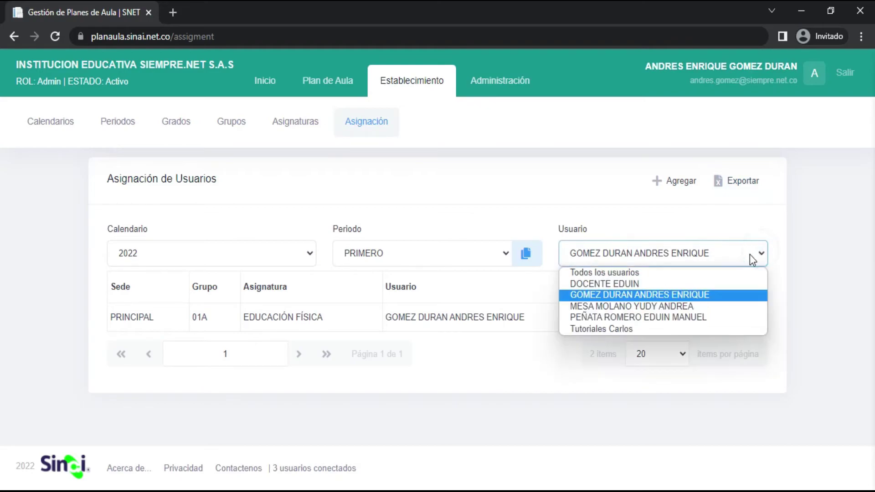
click(705, 274)
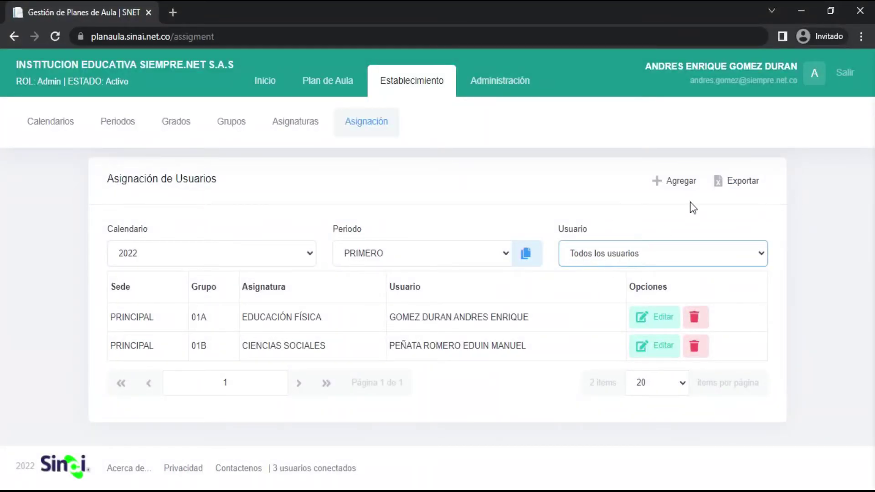
click(744, 196)
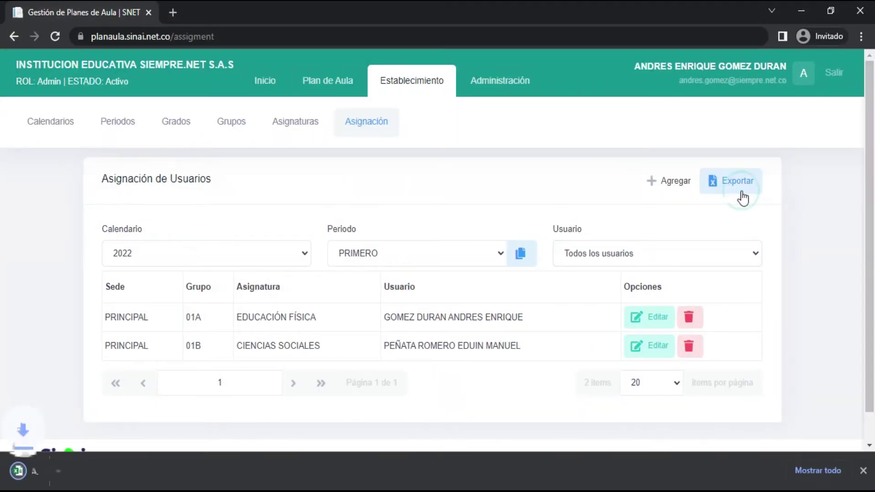
- Open the exported assignment workbook in Excel, maximize it, enable editing to review the assignments, and close it
click(98, 469)
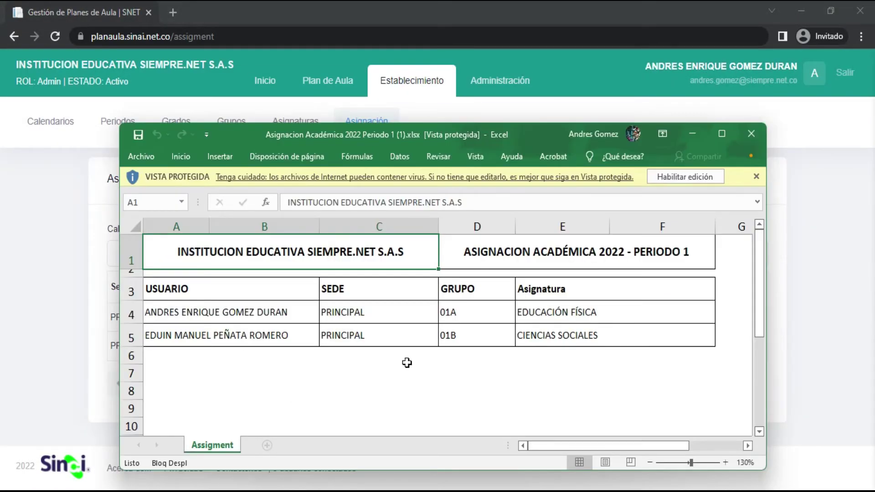
click(724, 133)
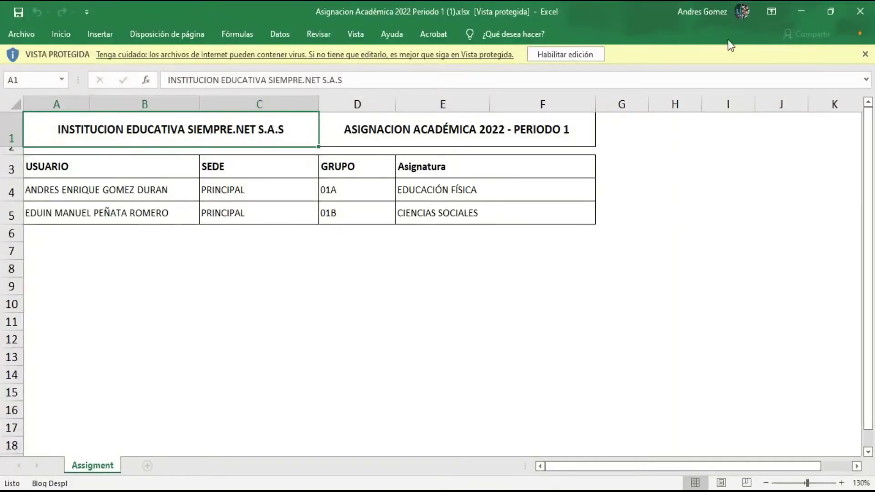
click(564, 57)
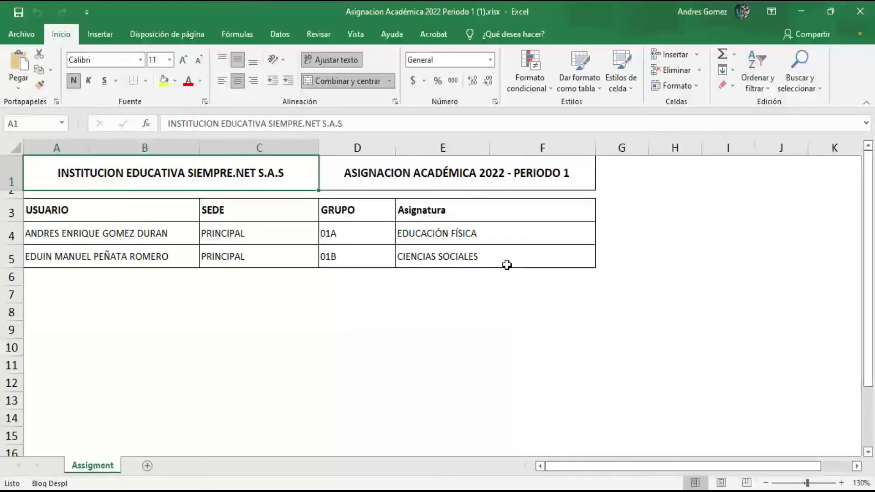
click(847, 21)
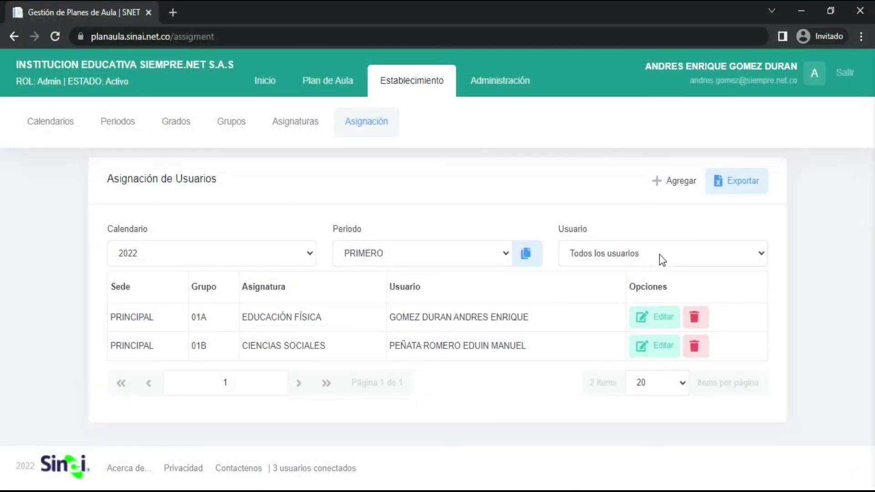